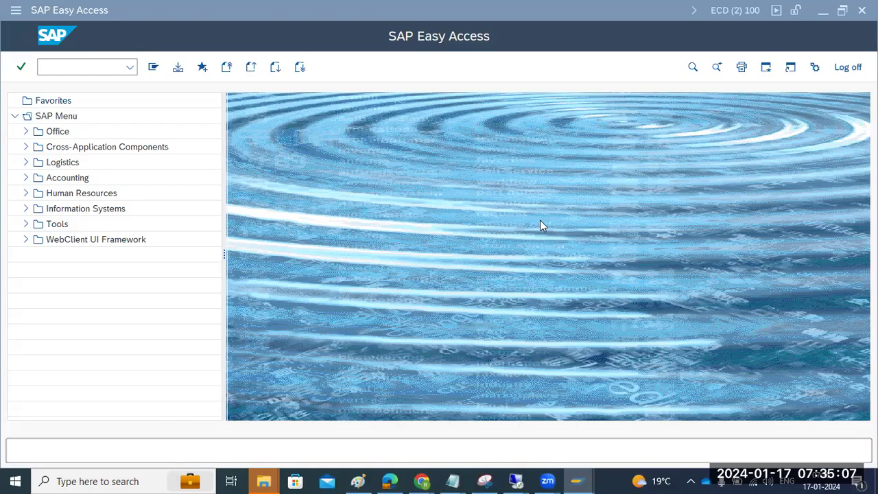
- Open transaction SMLG and display the load distribution of the application servers, refreshing the values for sapwindows1_ECD_30
{"action": "mouse_move", "coordinate": [576, 481]}
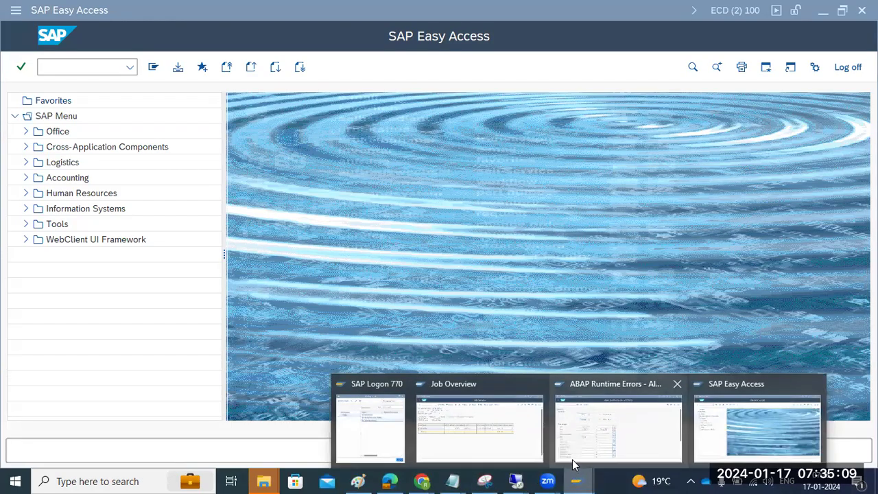
{"action": "left_click", "coordinate": [737, 435]}
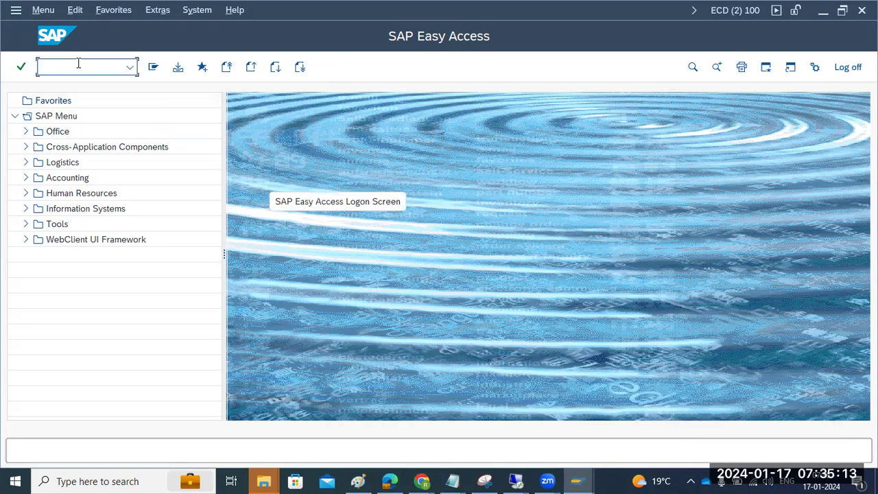
{"action": "type", "text": "smlg"}
{"action": "key", "text": "Return"}
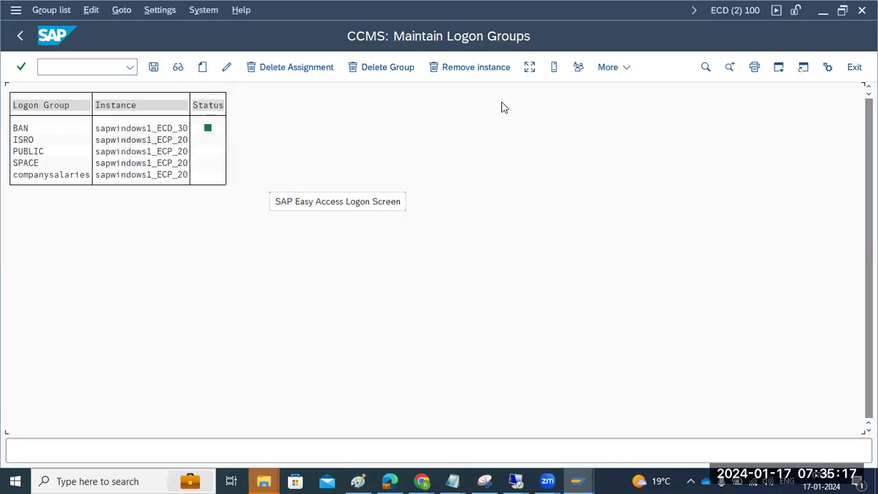
{"action": "left_click", "coordinate": [529, 67]}
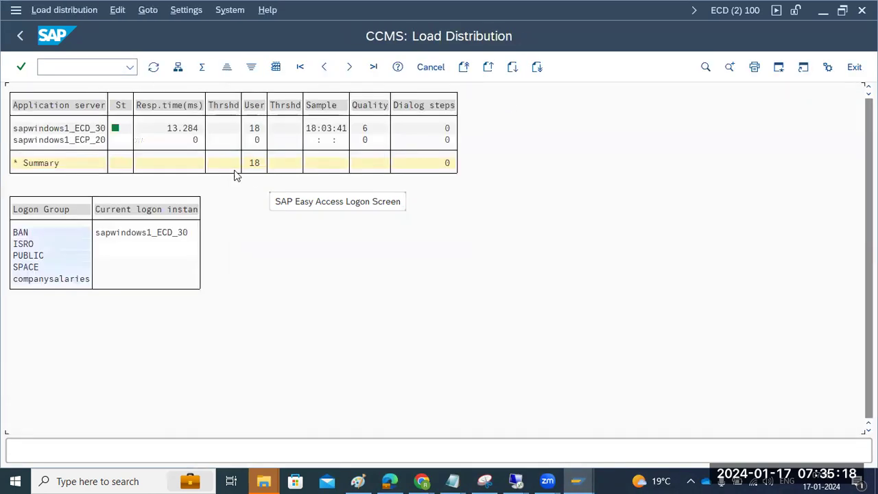
{"action": "double_click", "coordinate": [67, 131]}
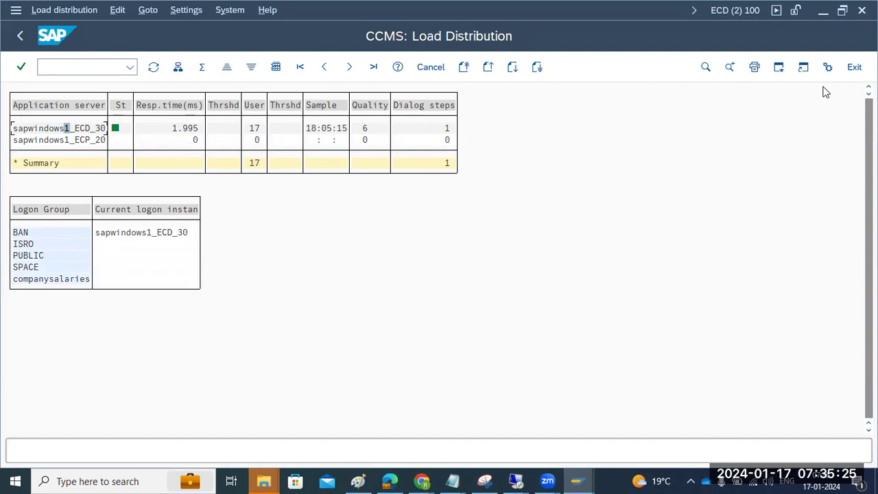
- Check the system connections listed in SAP Logon 770 and return to the load distribution
{"action": "left_click", "coordinate": [583, 478]}
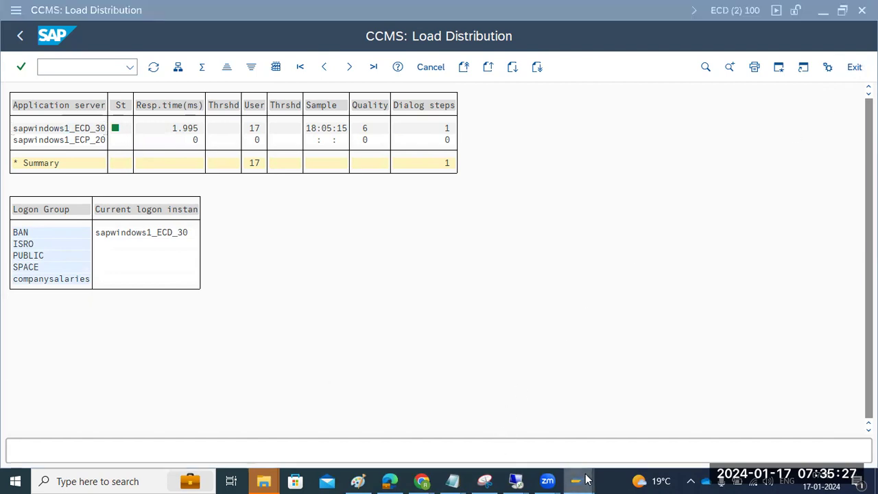
{"action": "left_click", "coordinate": [382, 424]}
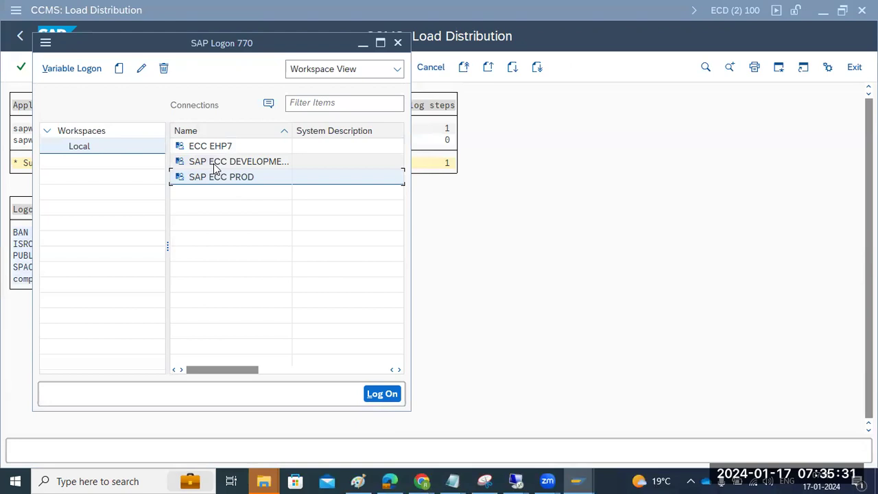
{"action": "left_click", "coordinate": [571, 335]}
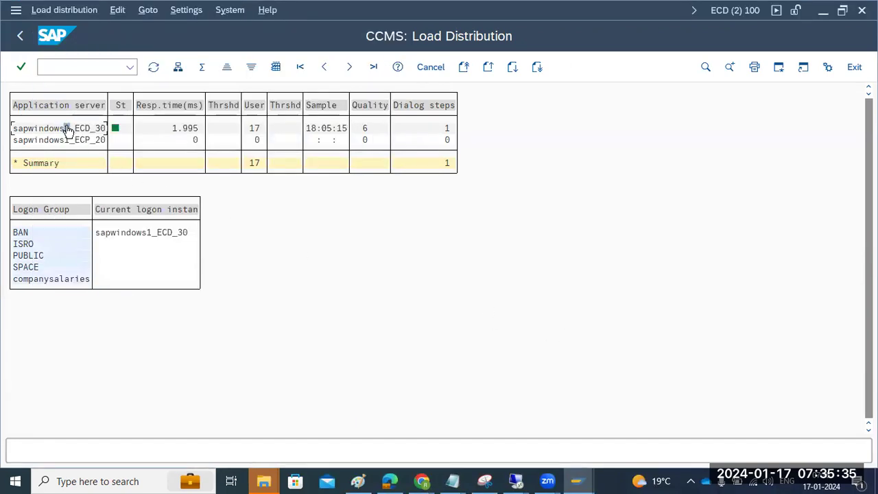
- Leave the load distribution and display the system-wide list of user sessions with transaction AL08
{"action": "left_click", "coordinate": [23, 36]}
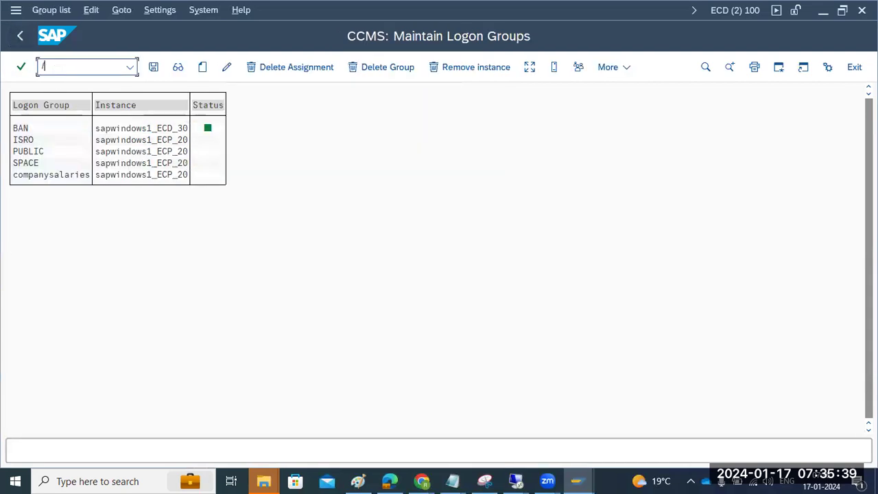
{"action": "type", "text": "nal08"}
{"action": "key", "text": "Return"}
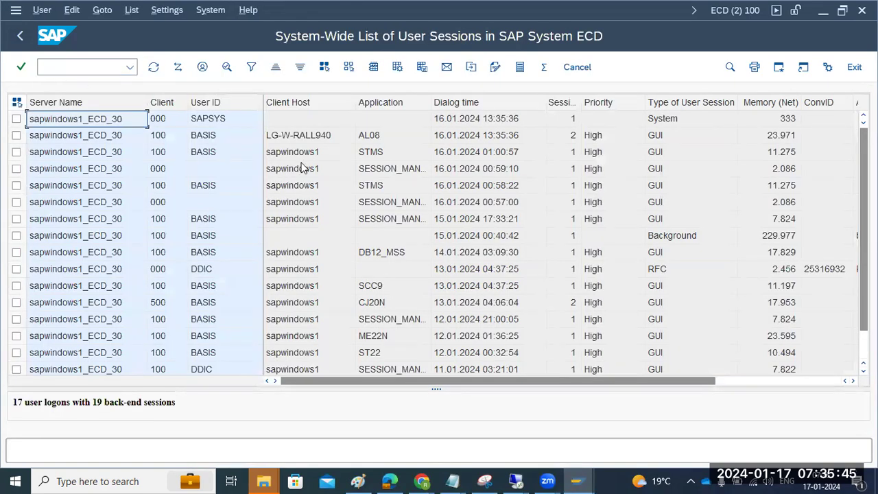
- Examine the applications, net memory use and application info of the user sessions, and leave the list
{"action": "left_click", "coordinate": [360, 291]}
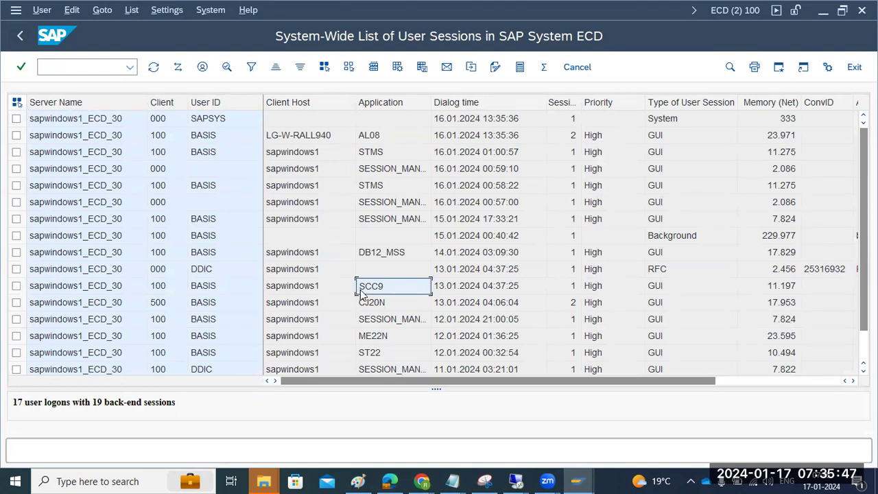
{"action": "left_click", "coordinate": [774, 237]}
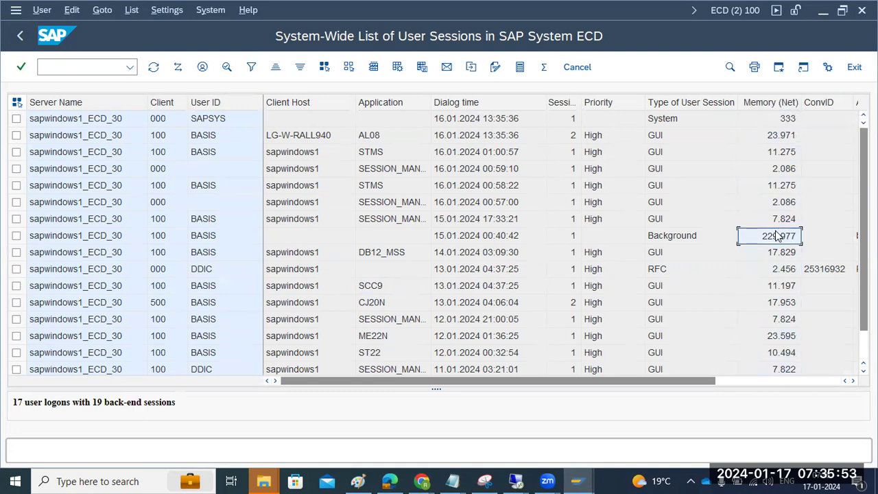
{"action": "left_click_drag", "start_coordinate": [655, 380], "coordinate": [746, 377]}
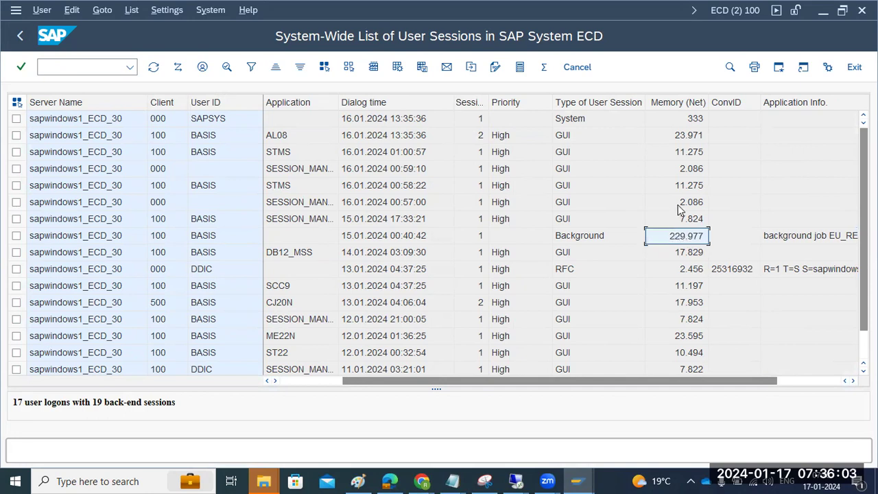
{"action": "left_click", "coordinate": [683, 137]}
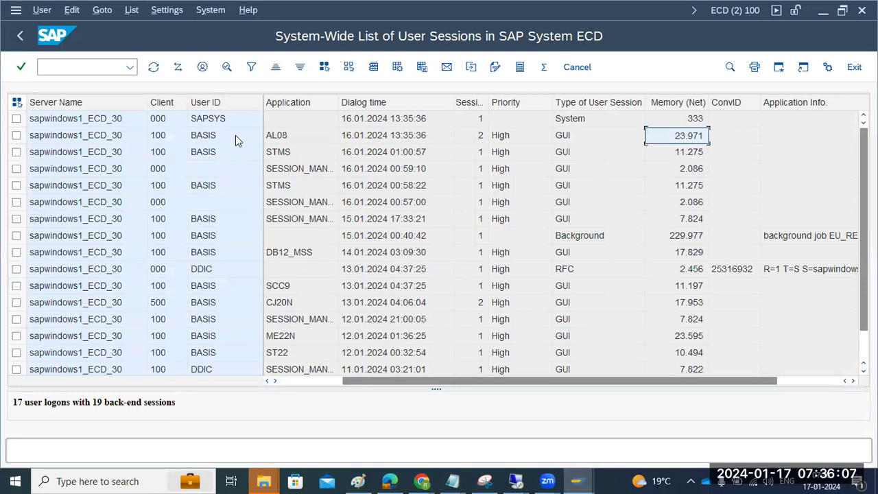
{"action": "left_click", "coordinate": [689, 340]}
{"action": "left_click", "coordinate": [678, 240]}
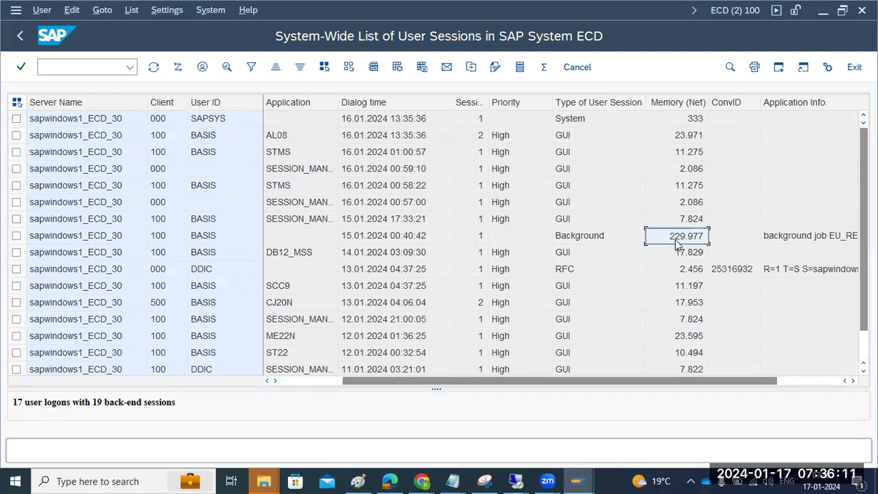
{"action": "scroll", "coordinate": [675, 239], "scroll_direction": "down", "scroll_amount": 1}
{"action": "scroll", "coordinate": [676, 240], "scroll_direction": "up", "scroll_amount": 1}
{"action": "scroll", "coordinate": [675, 240], "scroll_direction": "down", "scroll_amount": 1}
{"action": "scroll", "coordinate": [675, 240], "scroll_direction": "up", "scroll_amount": 1}
{"action": "scroll", "coordinate": [675, 240], "scroll_direction": "down", "scroll_amount": 1}
{"action": "scroll", "coordinate": [675, 240], "scroll_direction": "up", "scroll_amount": 1}
{"action": "scroll", "coordinate": [677, 249], "scroll_direction": "down", "scroll_amount": 1}
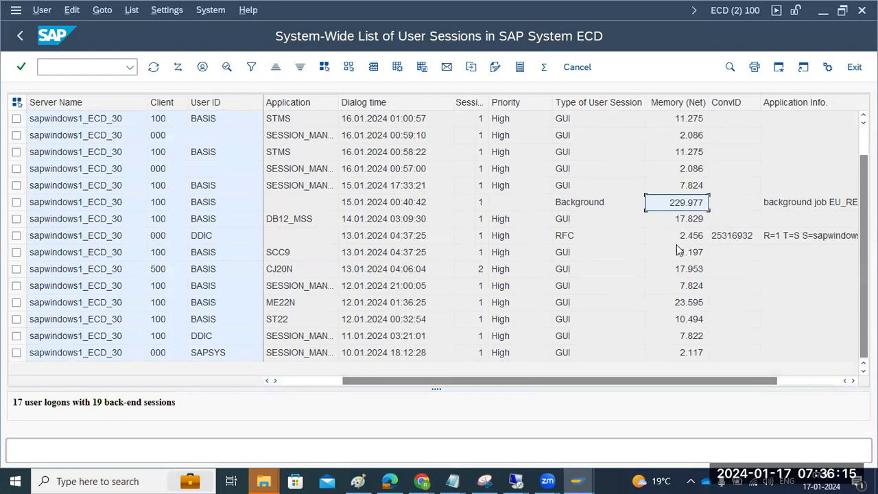
{"action": "left_click", "coordinate": [307, 381]}
{"action": "left_click", "coordinate": [19, 35]}
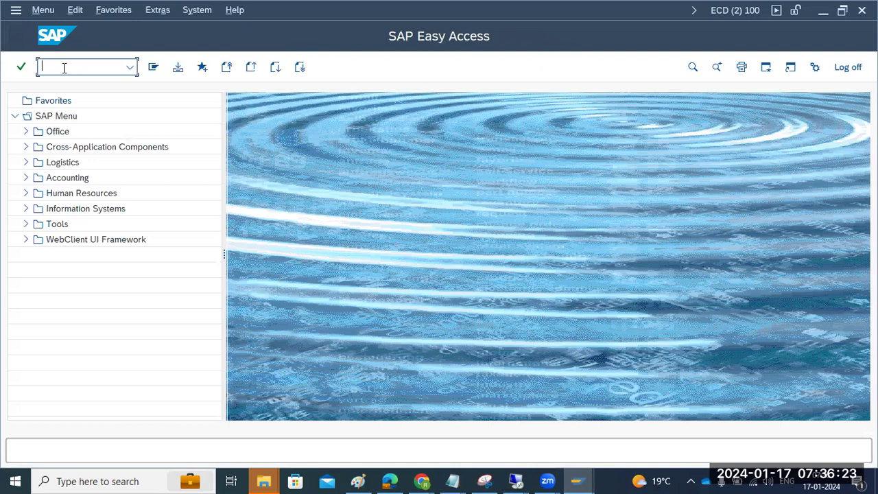
{"action": "type", "text": "sm37"}
{"action": "key", "text": "Return"}
{"action": "key", "text": "Tab"}
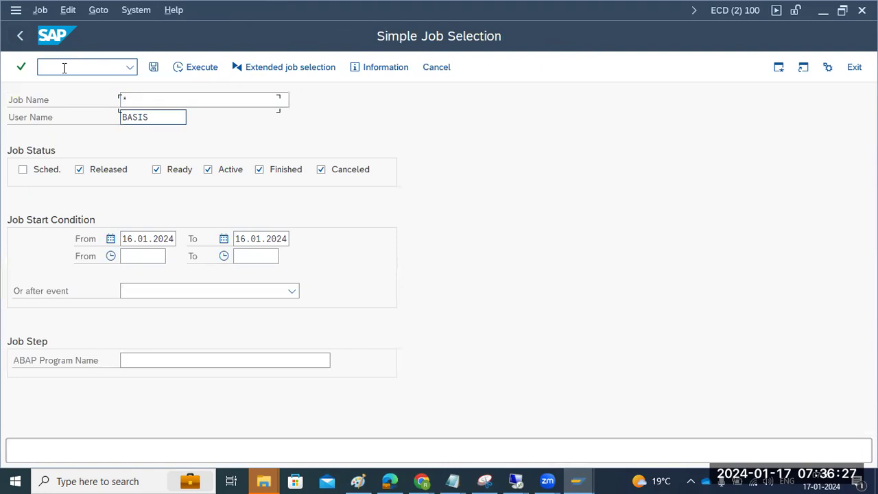
{"action": "key", "text": "Delete"}
{"action": "key", "text": "Delete"}
{"action": "key", "text": "Delete"}
{"action": "left_click", "coordinate": [580, 479]}
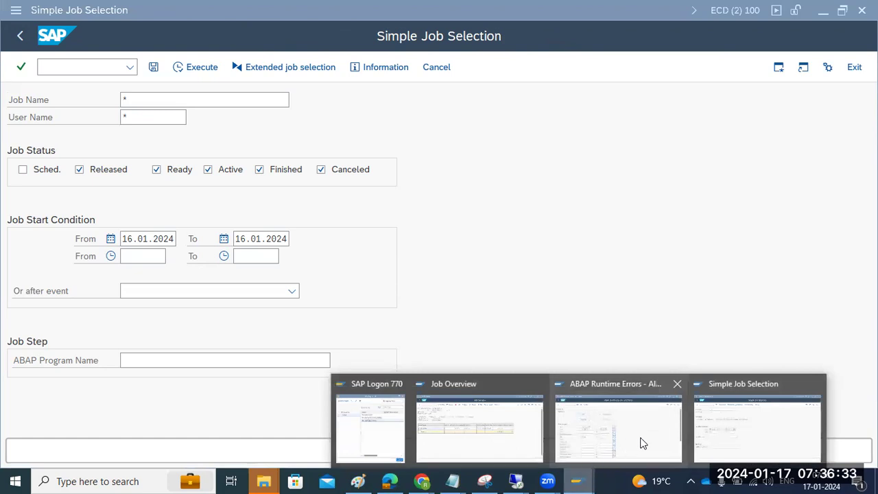
{"action": "left_click", "coordinate": [762, 420]}
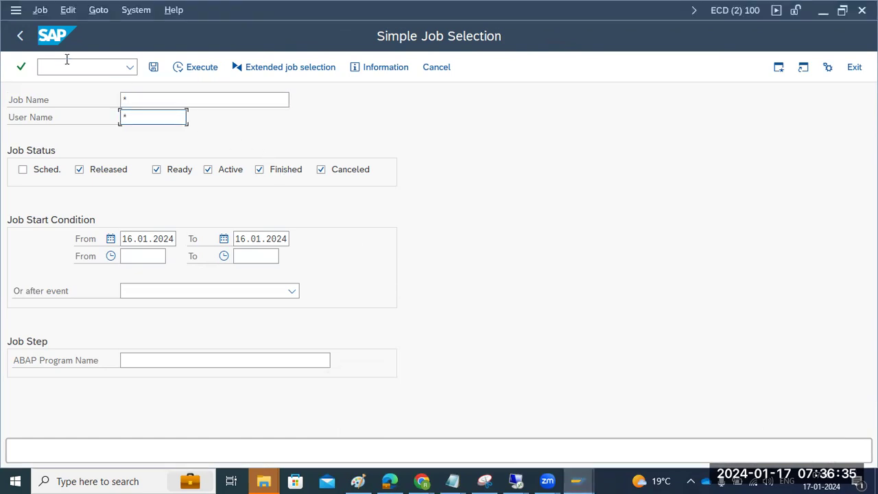
{"action": "left_click", "coordinate": [20, 36]}
{"action": "left_click", "coordinate": [219, 287]}
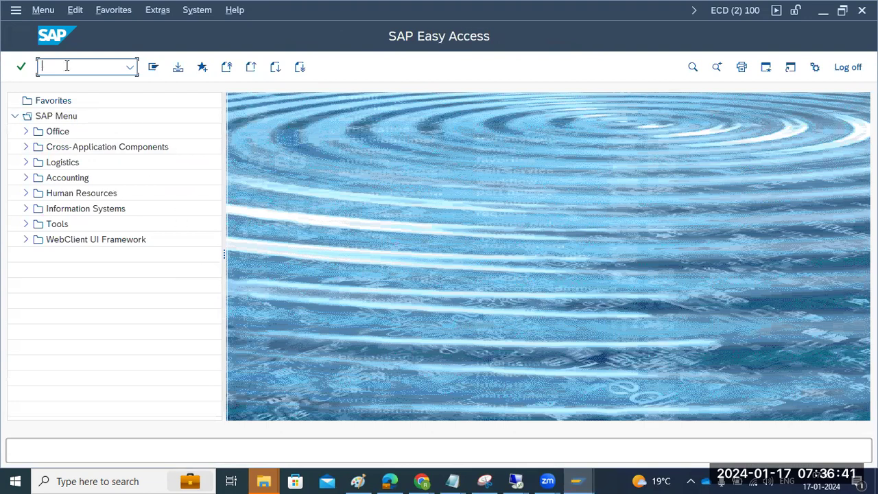
- Check today's and yesterday's ABAP runtime errors in transaction ST22, and return to the start screen
{"action": "type", "text": "st22"}
{"action": "key", "text": "Return"}
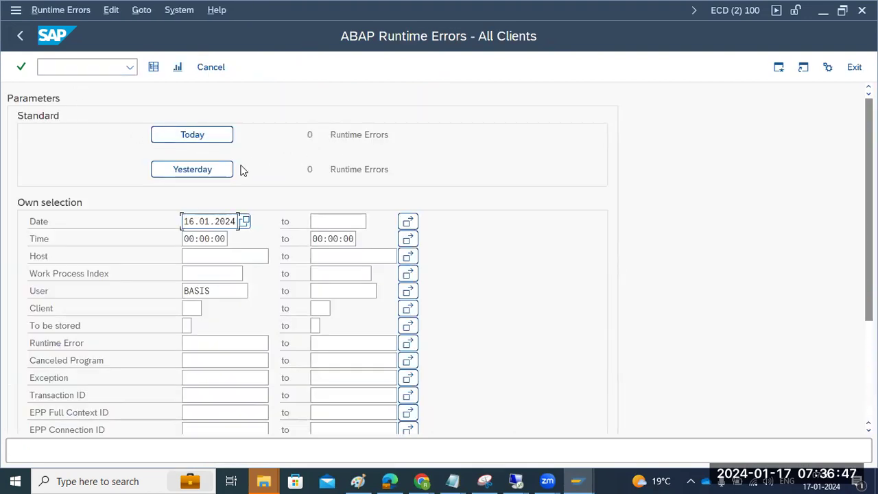
{"action": "left_click", "coordinate": [19, 38]}
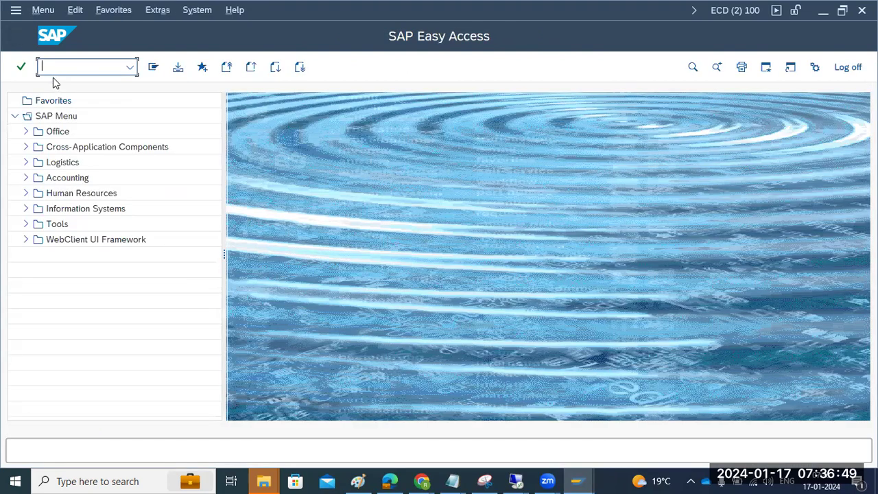
- Display the system log messages in transaction SM21 with the hour cleared from the From time, and leave the log
{"action": "left_click", "coordinate": [42, 66]}
{"action": "type", "text": "sm21"}
{"action": "key", "text": "Return"}
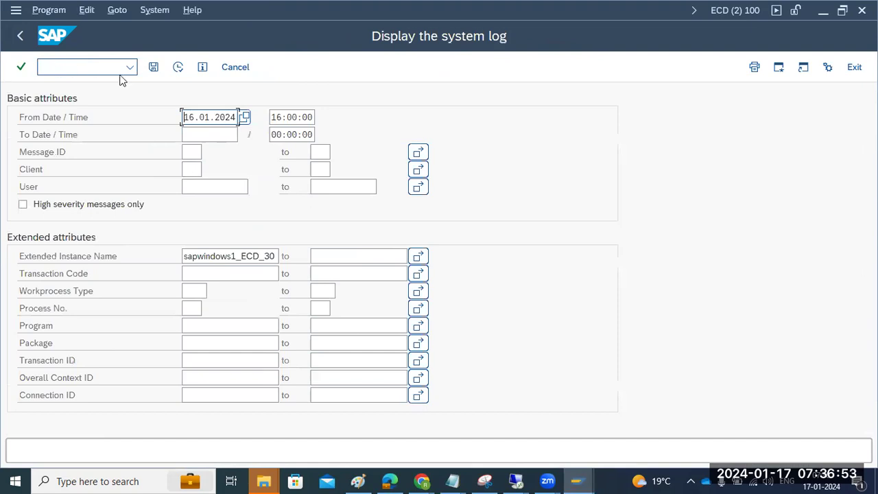
{"action": "left_click", "coordinate": [284, 118]}
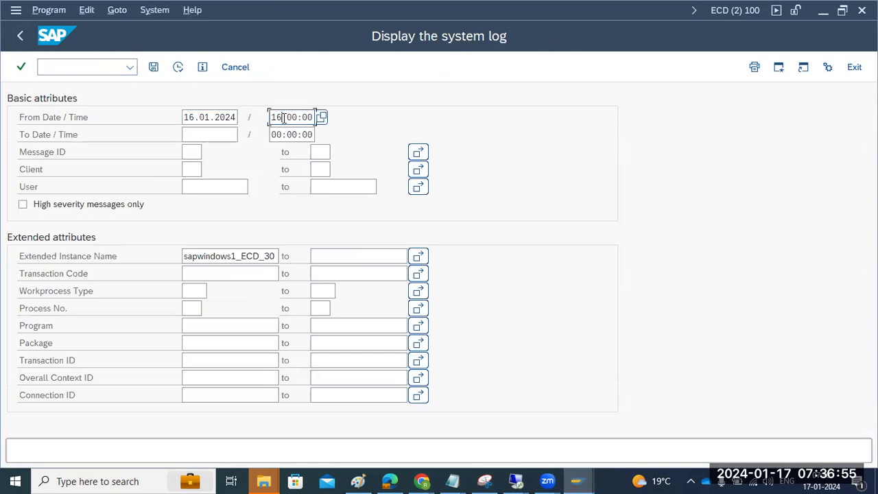
{"action": "key", "text": "BackSpace"}
{"action": "key", "text": "BackSpace"}
{"action": "left_click", "coordinate": [178, 67]}
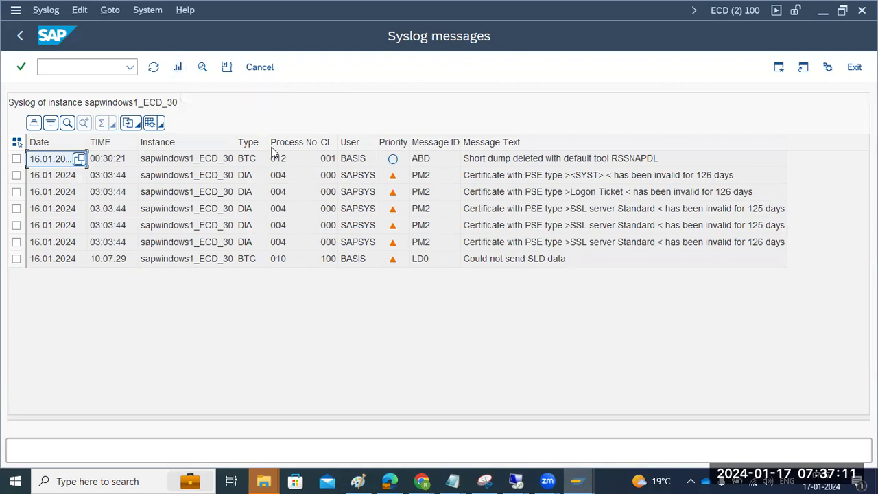
{"action": "left_click", "coordinate": [19, 36]}
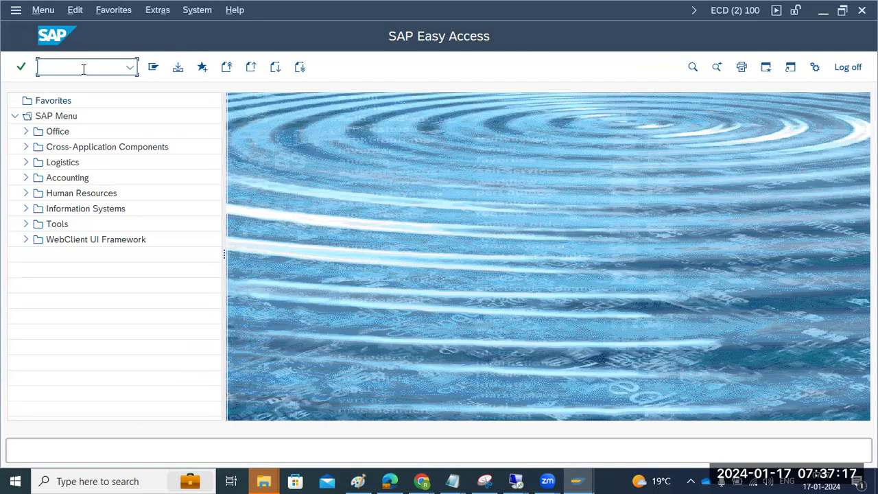
- Open the job selection with transaction SM37 and set the user name to *
{"action": "type", "text": "sm37"}
{"action": "key", "text": "Return"}
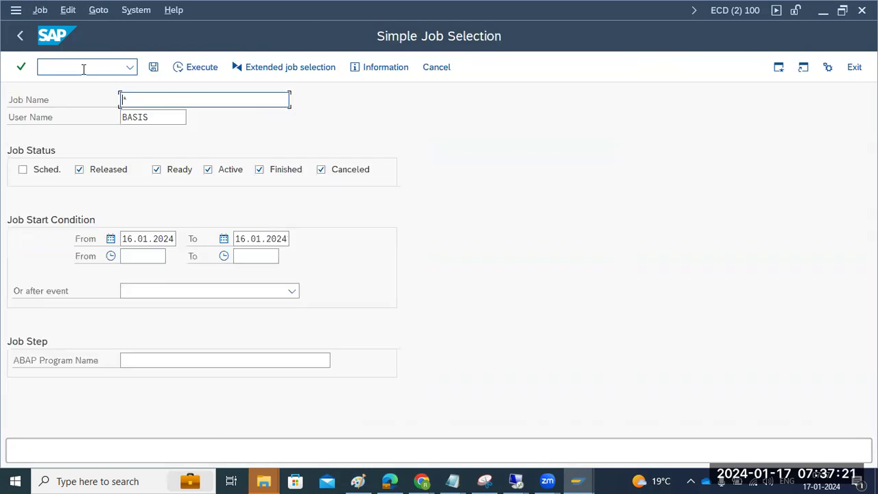
{"action": "key", "text": "Tab"}
{"action": "key", "text": "shift+End"}
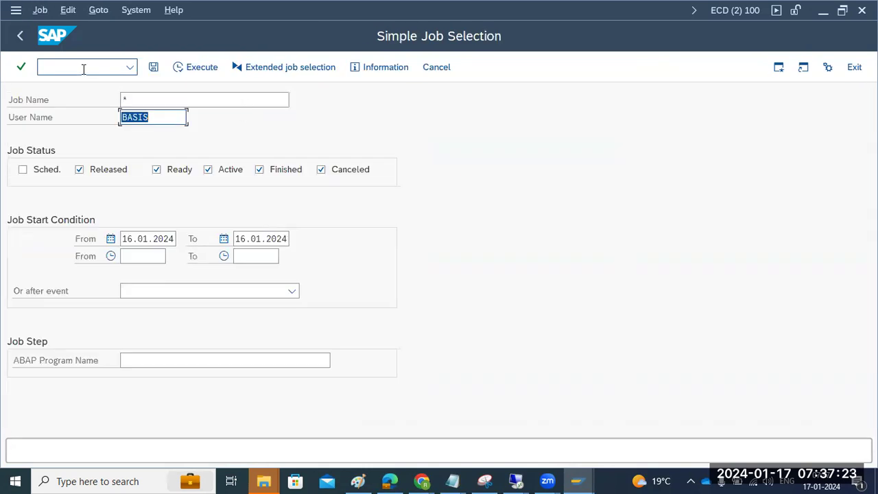
{"action": "type", "text": "*"}
- Restrict the job status to Active only and run the job selection
{"action": "left_click", "coordinate": [97, 171]}
{"action": "left_click", "coordinate": [172, 171]}
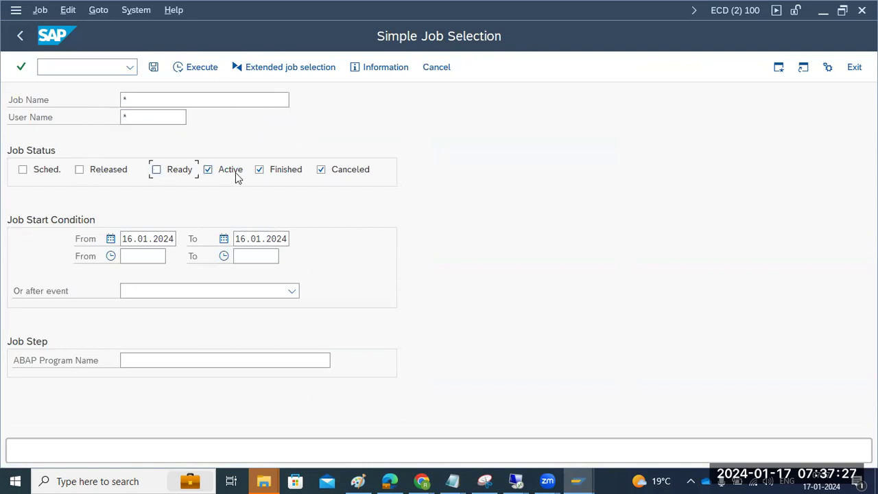
{"action": "left_click", "coordinate": [263, 172]}
{"action": "left_click", "coordinate": [322, 172]}
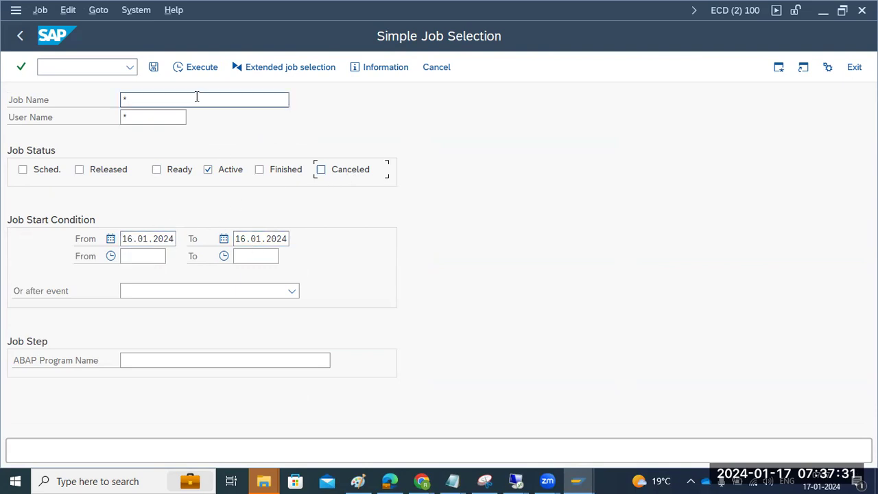
{"action": "left_click", "coordinate": [194, 69]}
- Clear both the From and To job start dates and list the active jobs of all users
{"action": "left_click", "coordinate": [146, 239]}
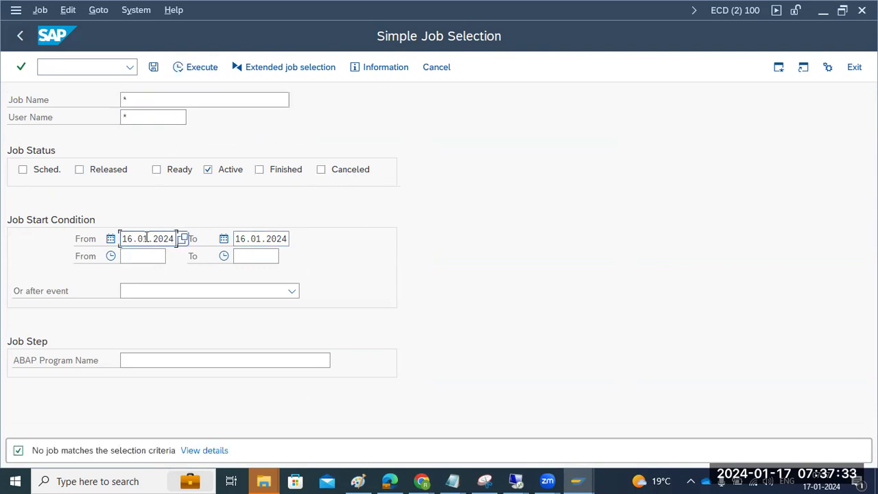
{"action": "double_click", "coordinate": [147, 238]}
{"action": "key", "text": "BackSpace"}
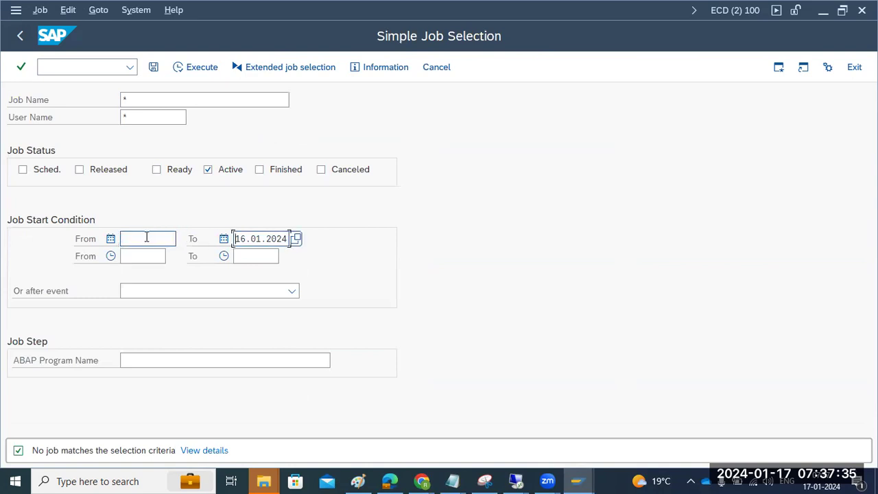
{"action": "key", "text": "shift+End"}
{"action": "key", "text": "Delete"}
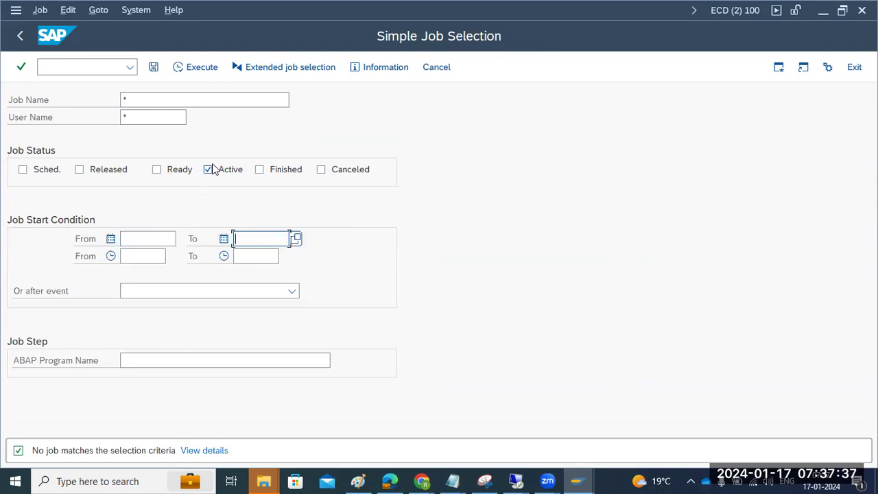
{"action": "left_click", "coordinate": [186, 68]}
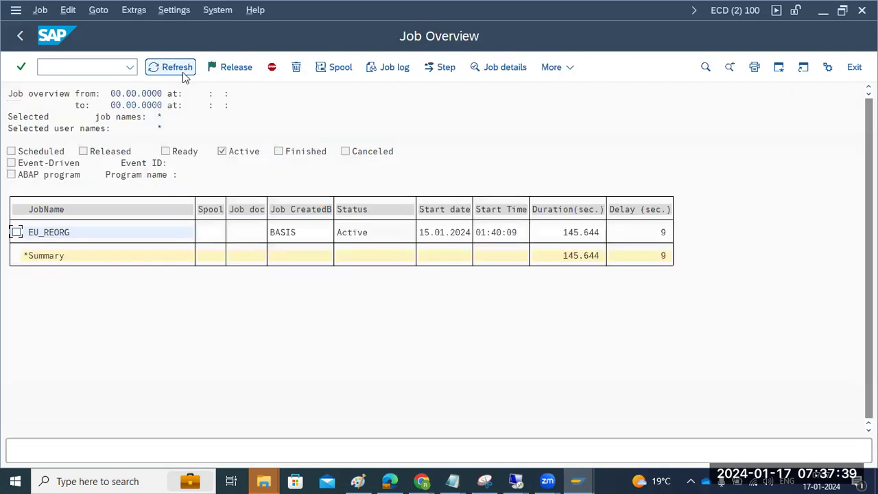
- Cancel the long-running active job EU_REORG, refresh the job overview and return to the job selection
{"action": "left_click", "coordinate": [569, 235]}
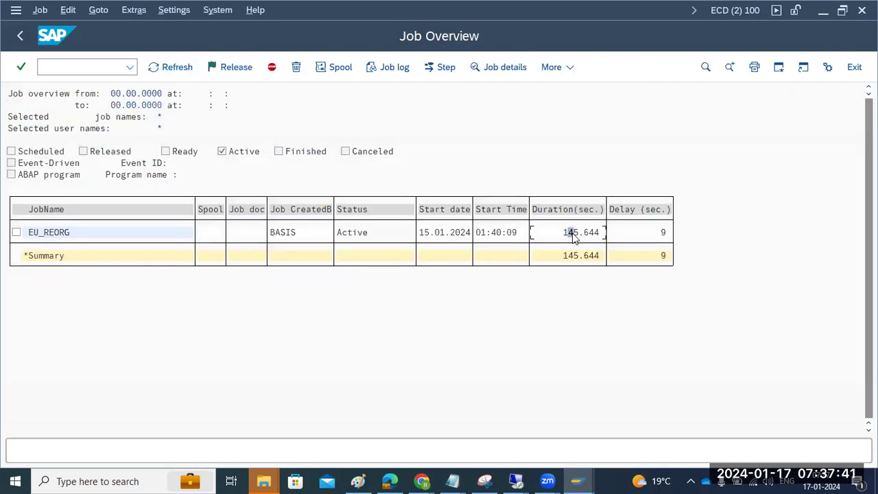
{"action": "left_click", "coordinate": [17, 232]}
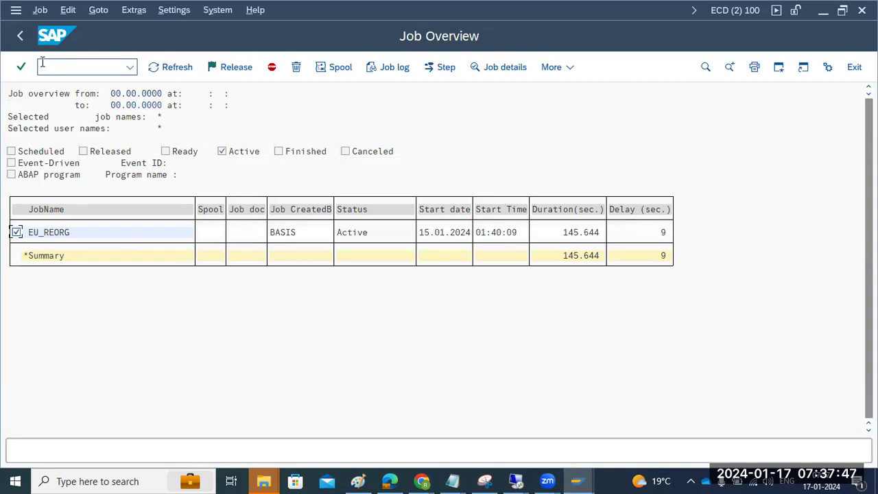
{"action": "key", "text": "alt+j"}
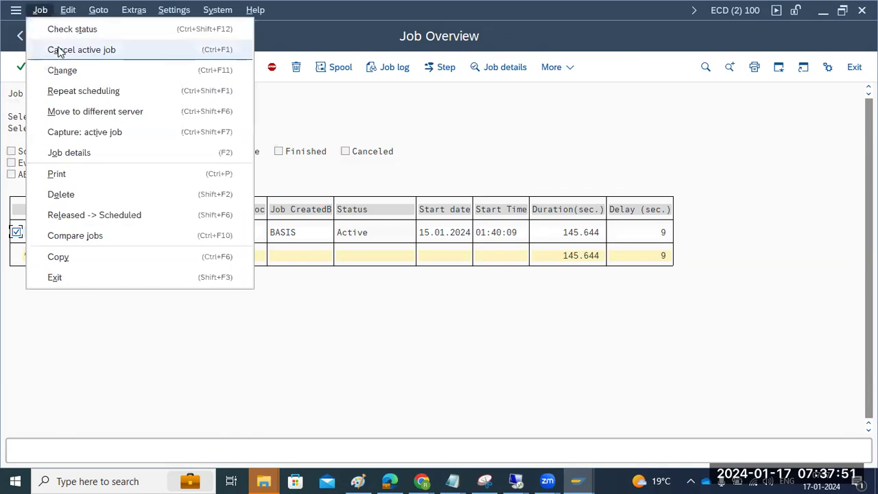
{"action": "left_click", "coordinate": [59, 50]}
{"action": "left_click", "coordinate": [192, 292]}
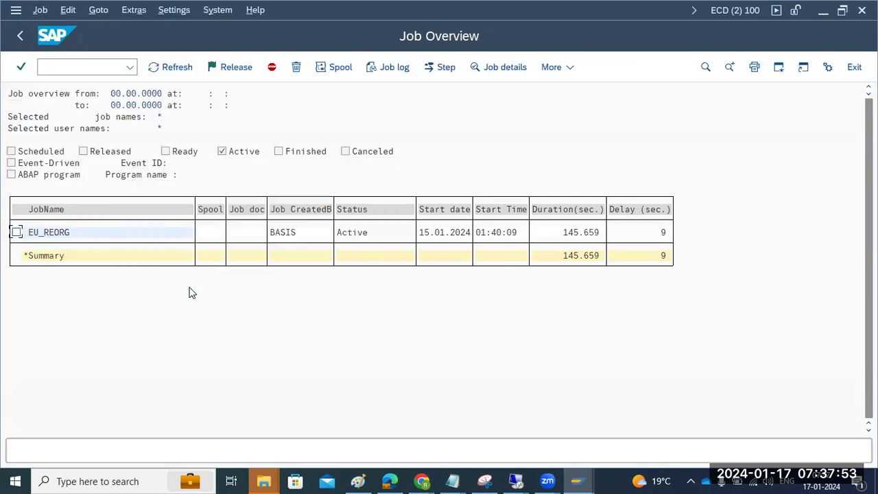
{"action": "left_click", "coordinate": [154, 72]}
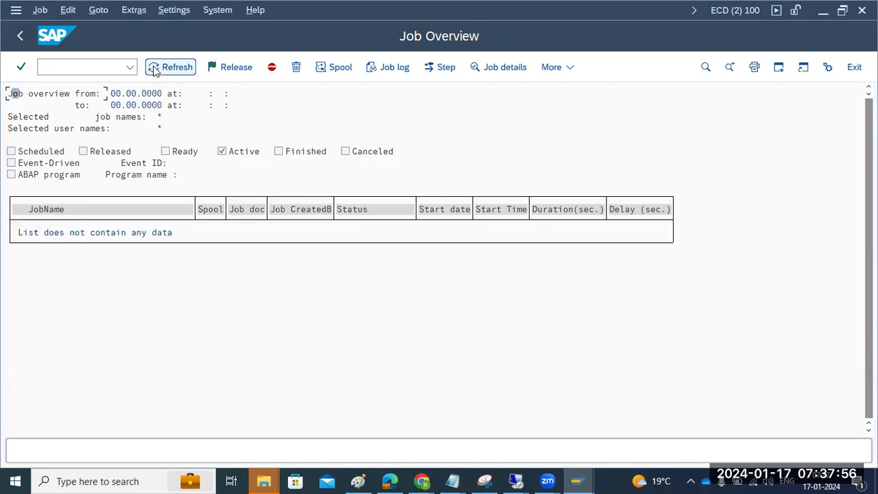
{"action": "left_click", "coordinate": [21, 67]}
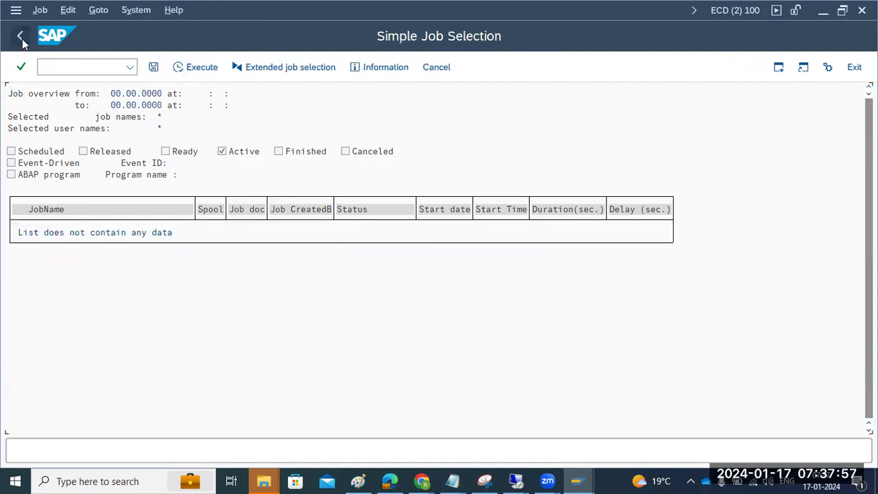
- Display the work processes of all application server instances with transaction SM66, and leave the overview
{"action": "left_click", "coordinate": [208, 169]}
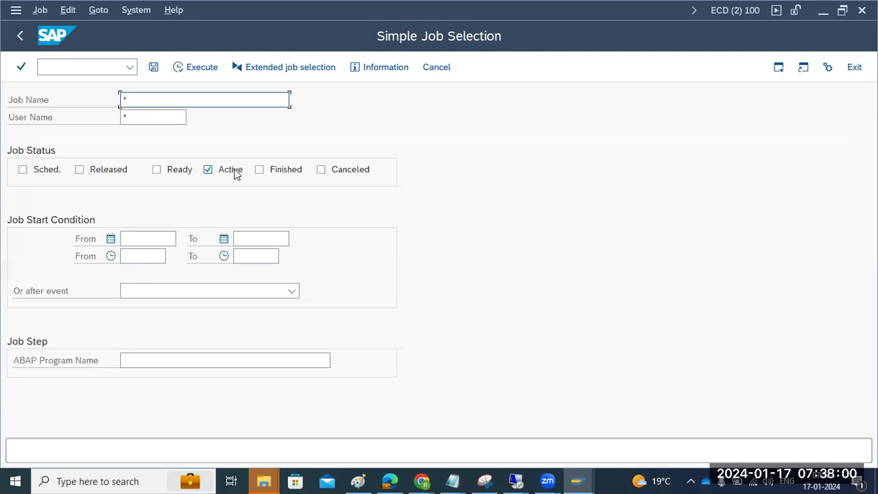
{"action": "left_click", "coordinate": [86, 66]}
{"action": "type", "text": "/nsm66"}
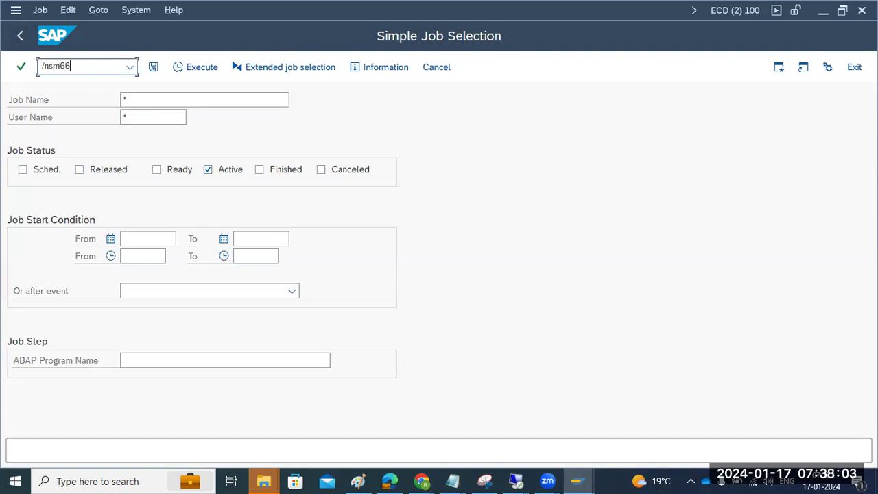
{"action": "key", "text": "Return"}
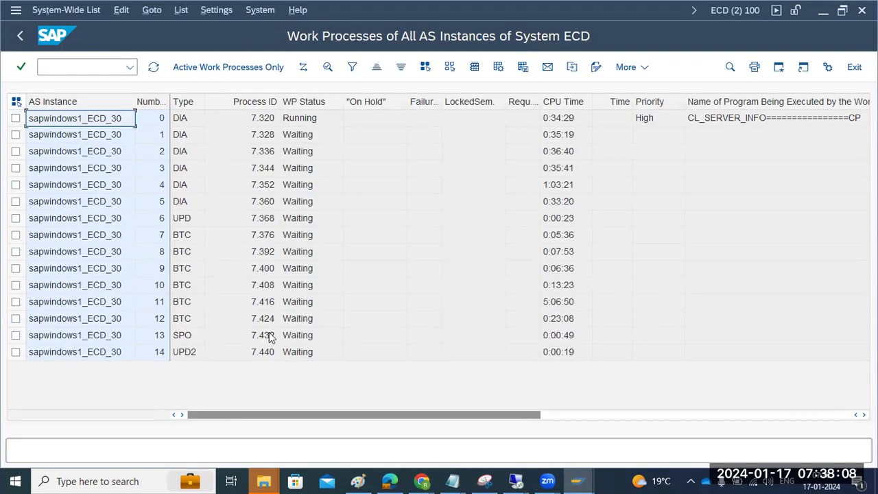
{"action": "left_click", "coordinate": [19, 36]}
- Check the load distribution of the logon groups' application servers in transaction SMLG, and return to SAP Easy Access
{"action": "type", "text": "smlg"}
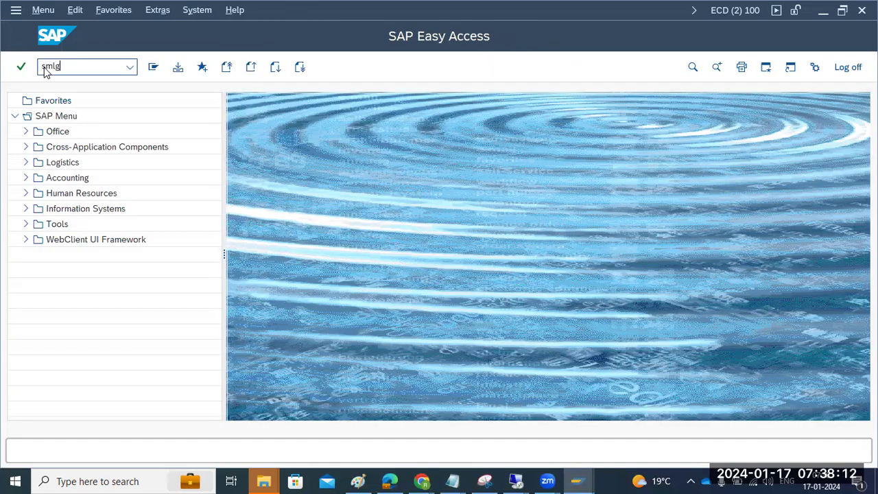
{"action": "key", "text": "Return"}
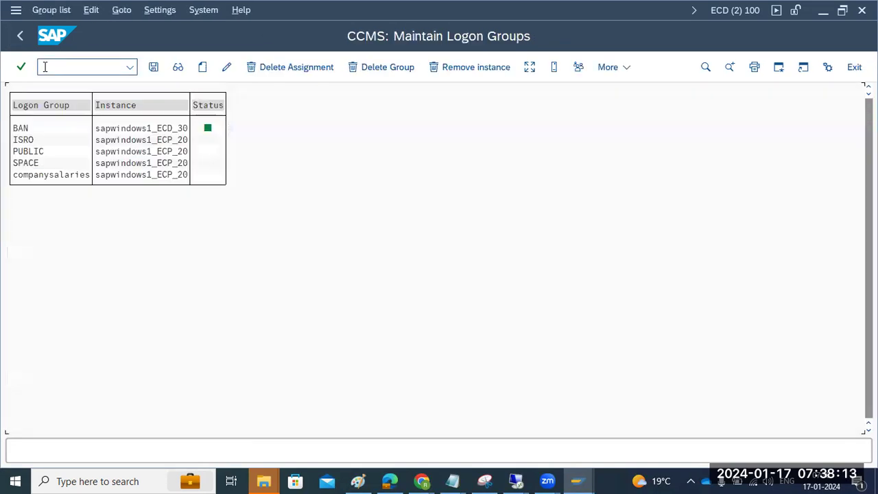
{"action": "left_click", "coordinate": [529, 66]}
{"action": "left_click", "coordinate": [81, 132]}
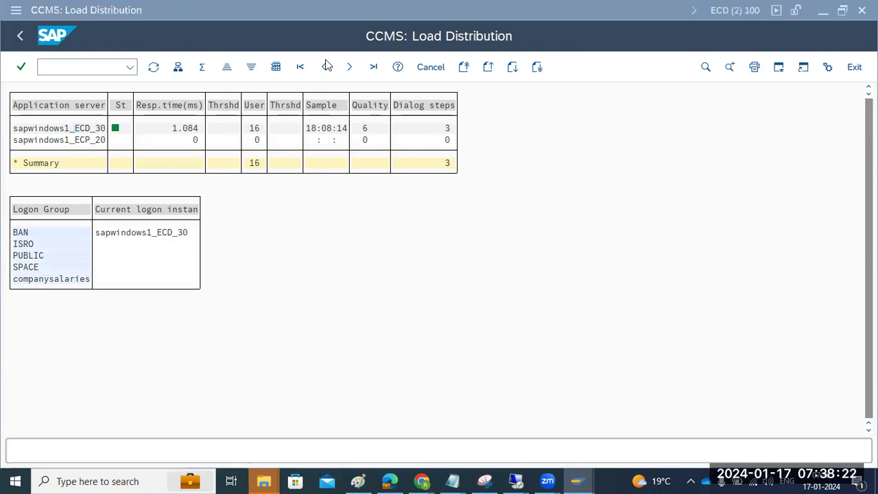
{"action": "left_click", "coordinate": [72, 139]}
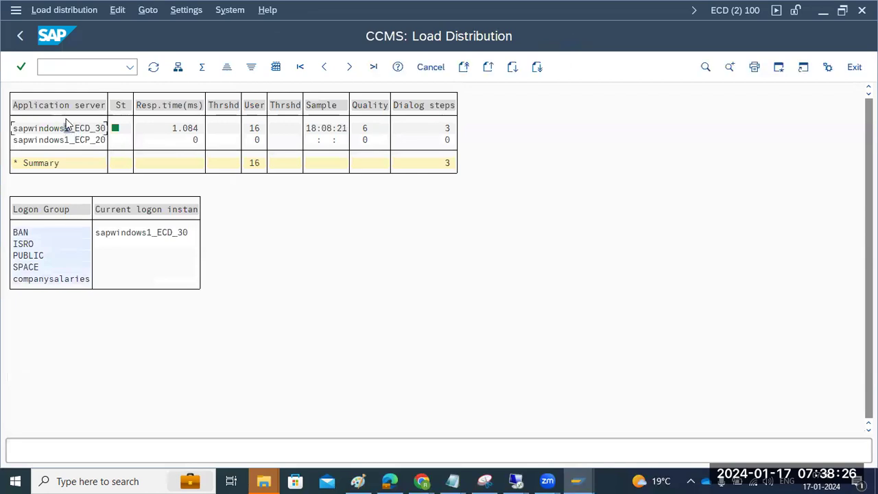
{"action": "left_click", "coordinate": [21, 37]}
{"action": "left_click", "coordinate": [22, 37]}
{"action": "left_click", "coordinate": [22, 37]}
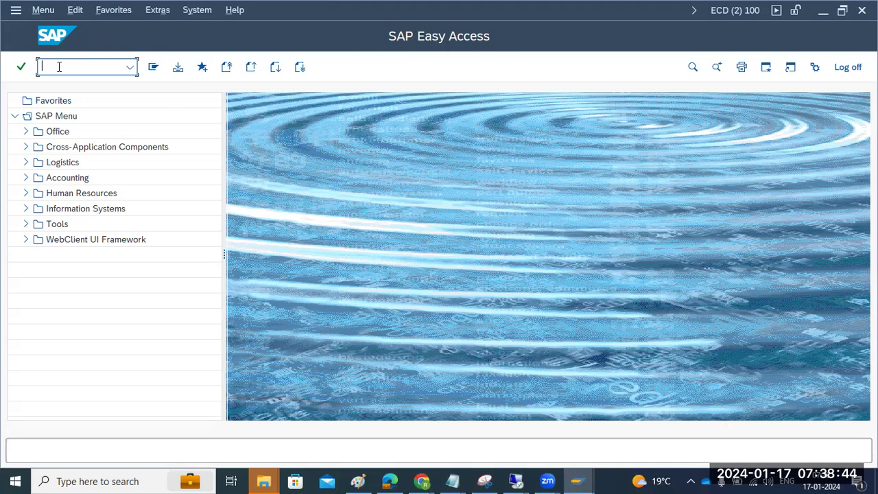
- Examine the current and maximum connections in the gateway monitor with transaction SMGW, and leave it
{"action": "type", "text": "smgw"}
{"action": "key", "text": "Return"}
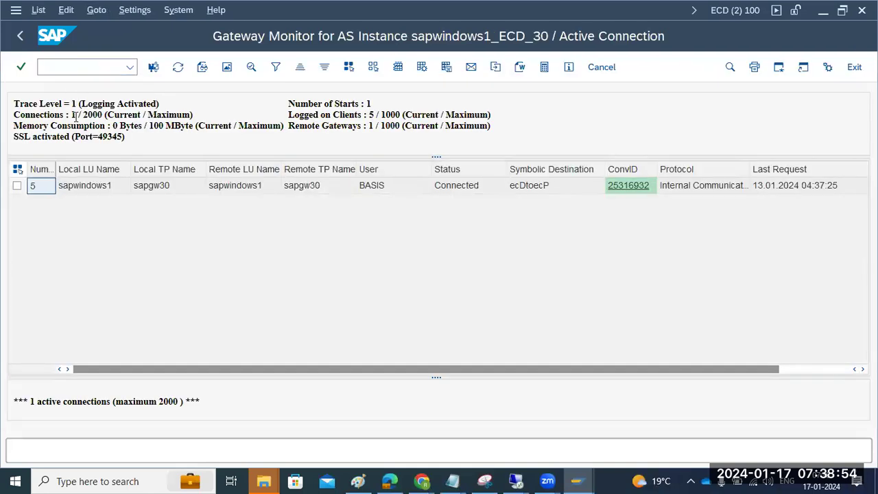
{"action": "left_click_drag", "start_coordinate": [78, 115], "coordinate": [65, 116]}
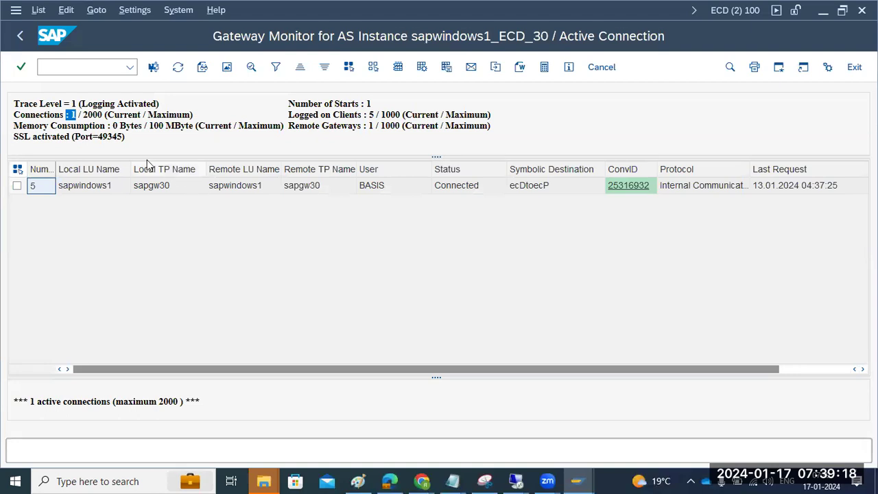
{"action": "left_click", "coordinate": [20, 41]}
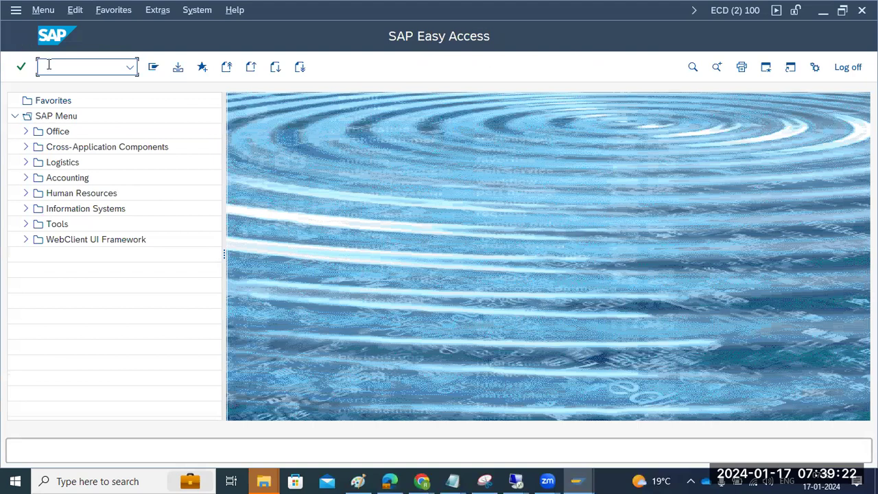
- Display the client copy logs of client 100 with transaction SCC3, and go back to the overview of all target clients
{"action": "type", "text": "scc3"}
{"action": "key", "text": "Return"}
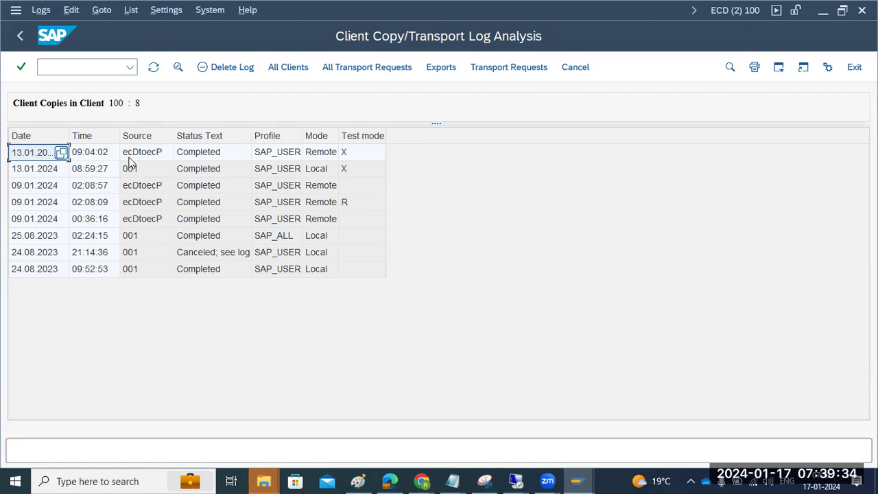
{"action": "left_click", "coordinate": [20, 38]}
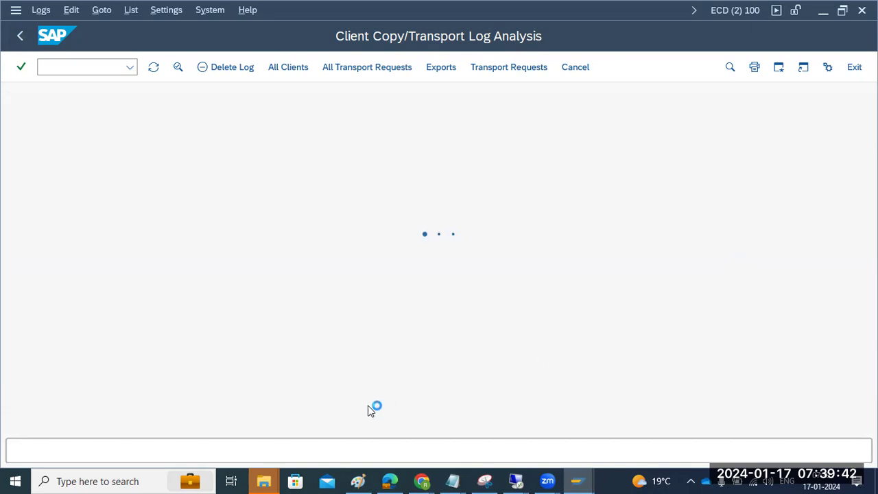
- Switch to Paint, highlight the transaction notes from ST22 to SM04, and return to the client copy logs in SAP
{"action": "left_click", "coordinate": [359, 481]}
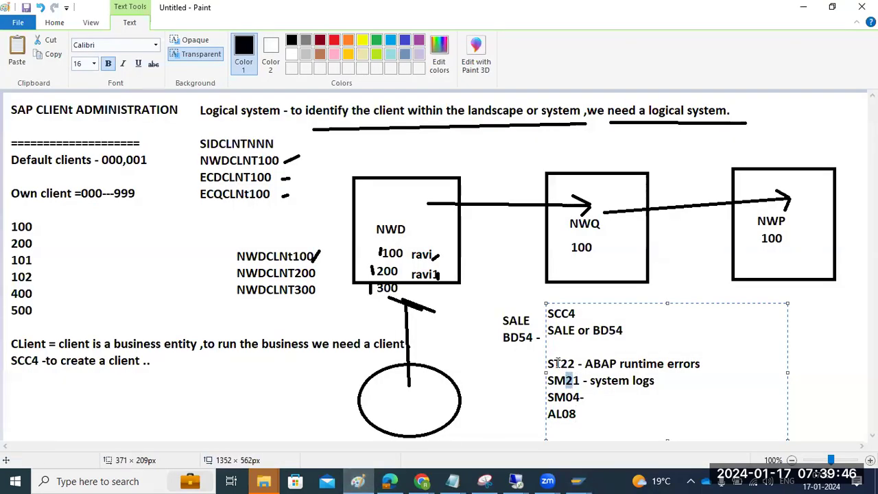
{"action": "mouse_move", "coordinate": [549, 364]}
{"action": "left_mouse_down"}
{"action": "mouse_move", "coordinate": [573, 381]}
{"action": "mouse_move", "coordinate": [651, 389]}
{"action": "mouse_move", "coordinate": [617, 398]}
{"action": "left_mouse_up"}
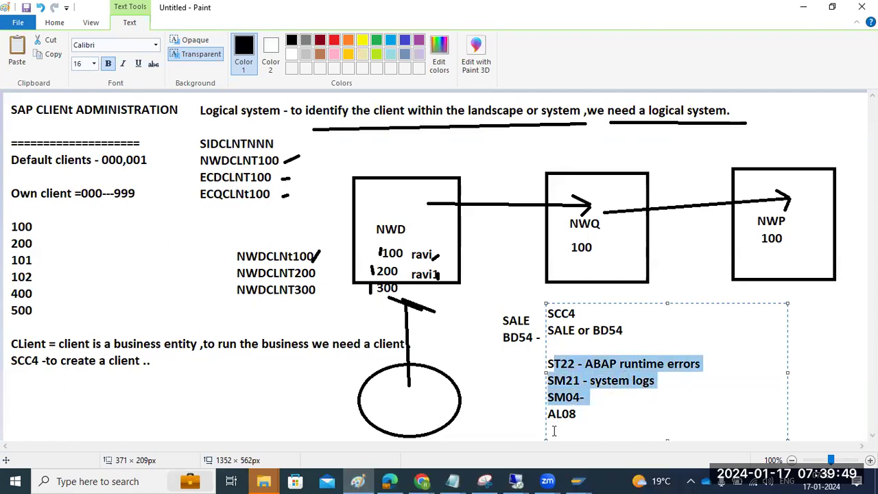
{"action": "left_click", "coordinate": [577, 481]}
{"action": "left_click", "coordinate": [755, 427]}
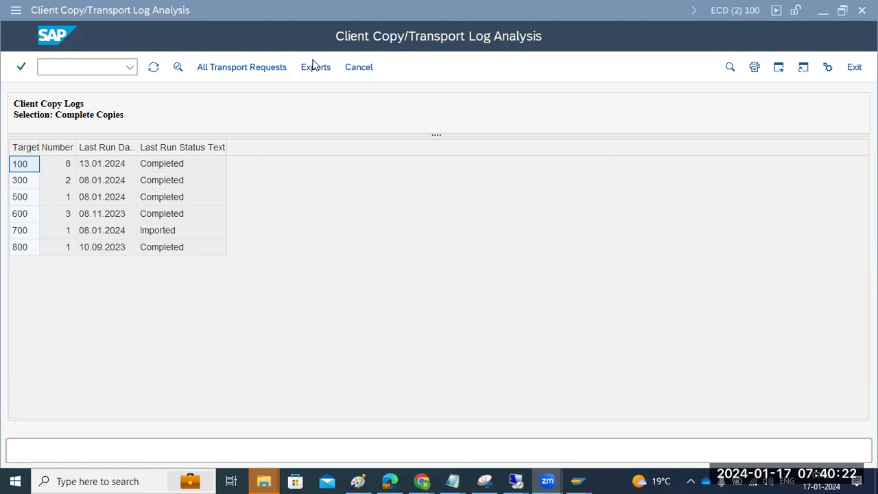
{"action": "left_click", "coordinate": [387, 240]}
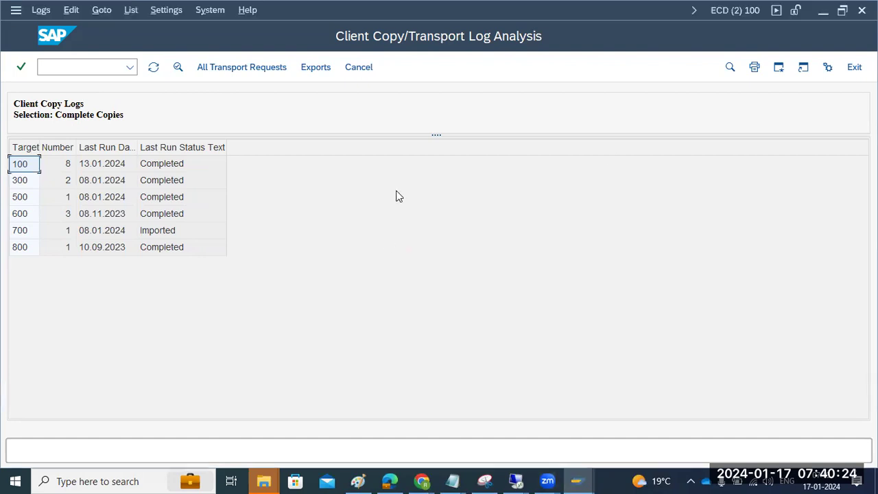